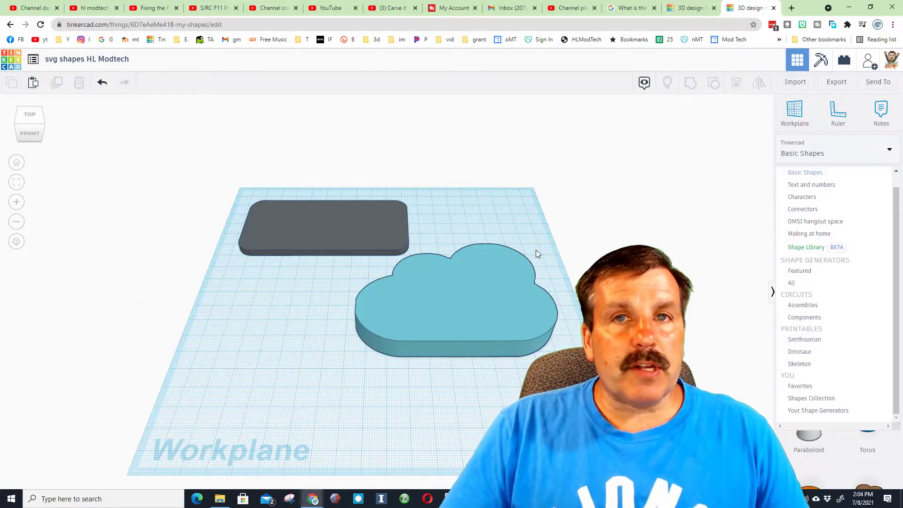
Close and reopen the shape categories list, then scroll down
{"action": "left_click", "coordinate": [807, 149]}
{"action": "left_click", "coordinate": [807, 150]}
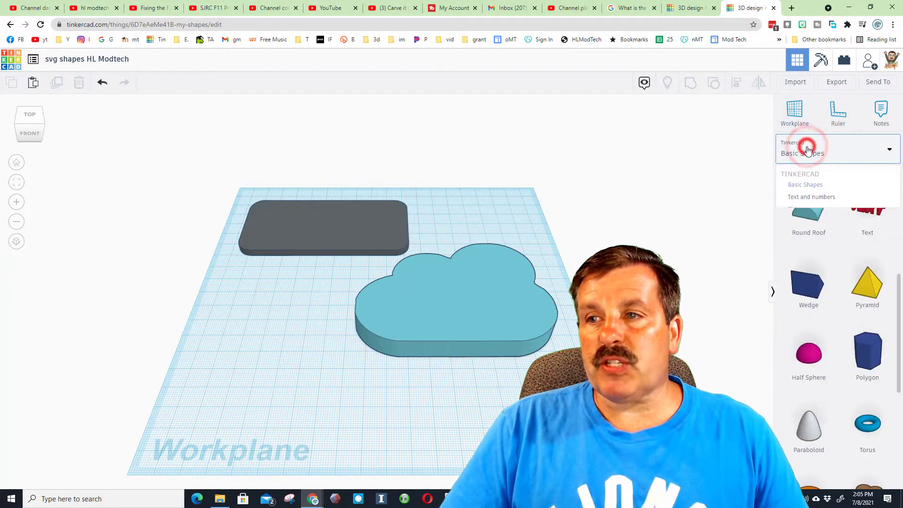
{"action": "scroll", "coordinate": [820, 414], "scroll_direction": "down", "scroll_amount": 1}
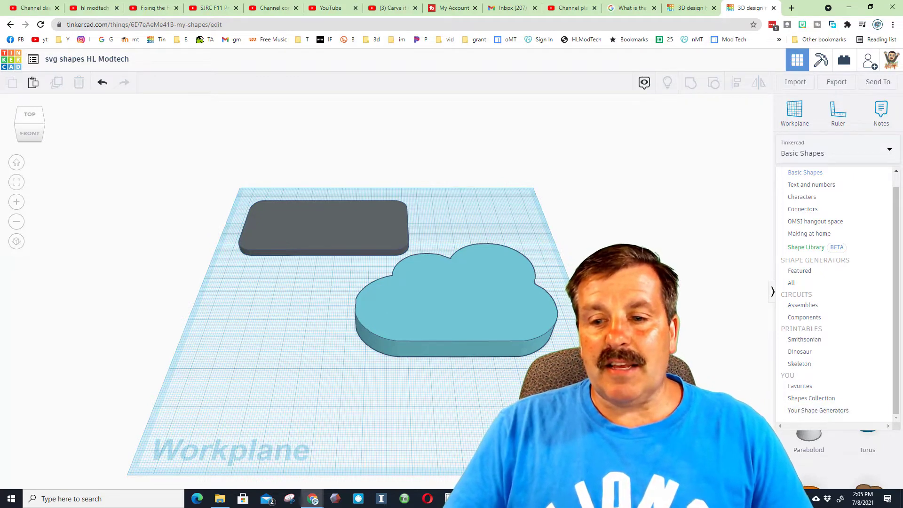
Start a new blank design from the dashboard in the other browser window
{"action": "key", "text": "alt+Tab"}
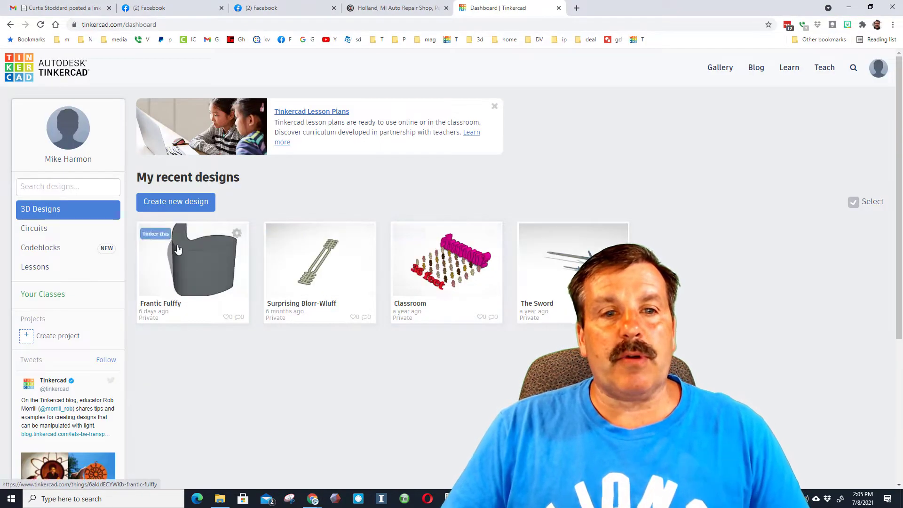
{"action": "left_click", "coordinate": [178, 201]}
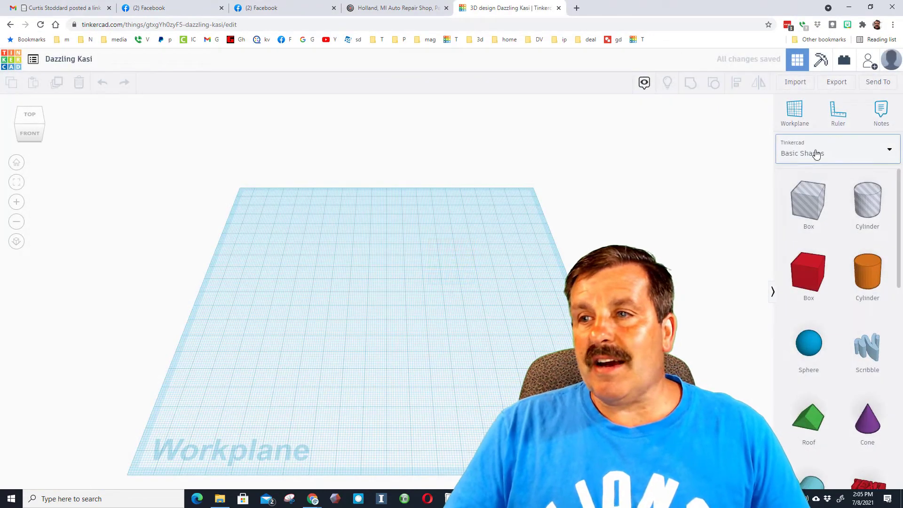
{"action": "left_click", "coordinate": [817, 154]}
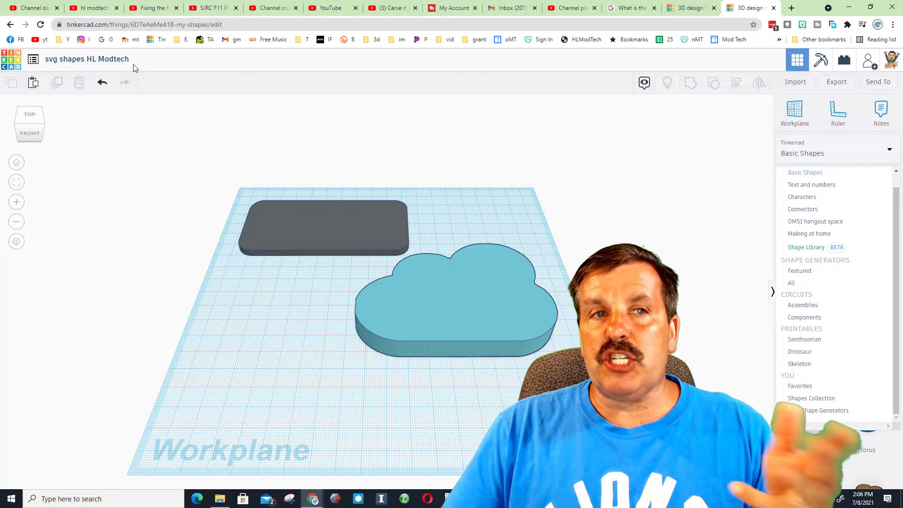
In My Designs, make the current design Public and rename it 'svg shapes HL Modtech'
{"action": "left_click", "coordinate": [33, 59]}
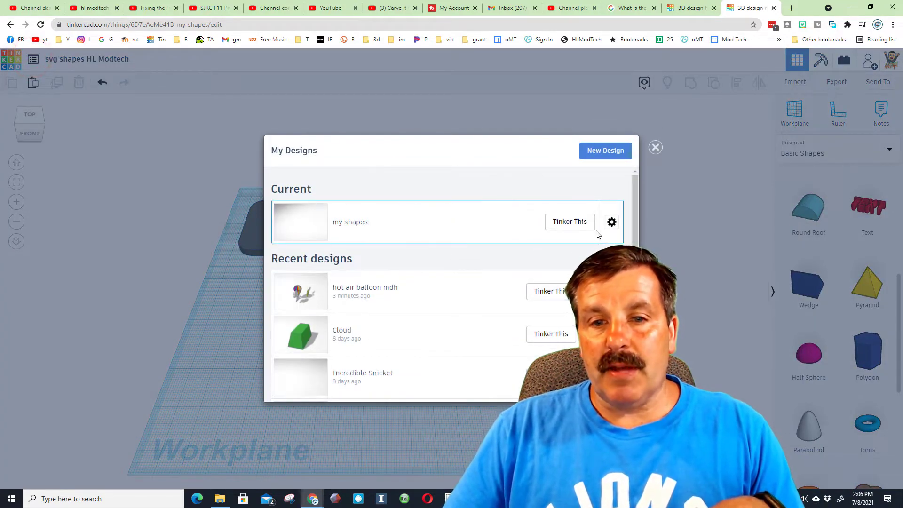
{"action": "left_click", "coordinate": [614, 224]}
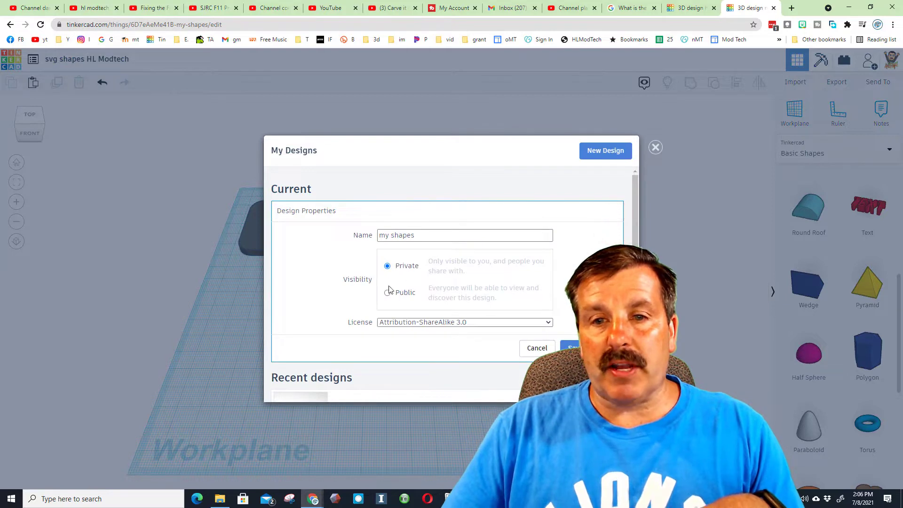
{"action": "left_click", "coordinate": [388, 293]}
{"action": "left_click_drag", "start_coordinate": [423, 234], "coordinate": [368, 237]}
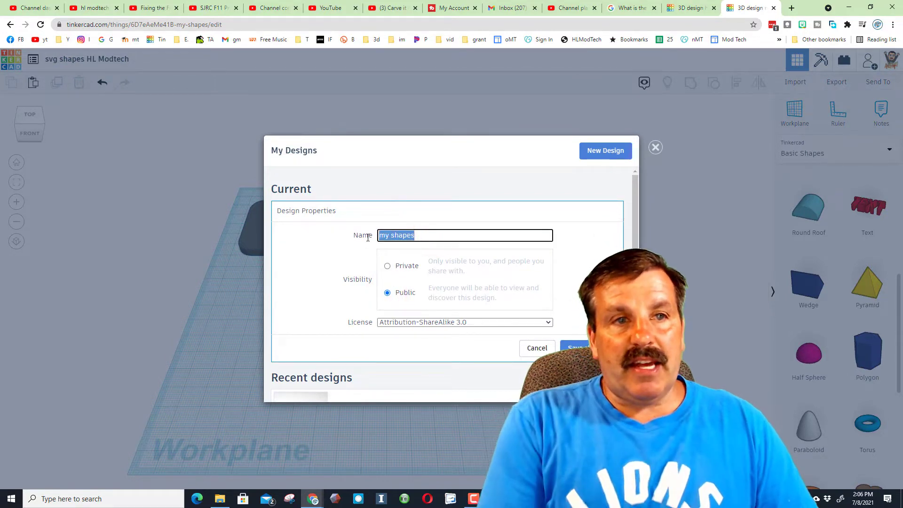
{"action": "type", "text": "svg s"}
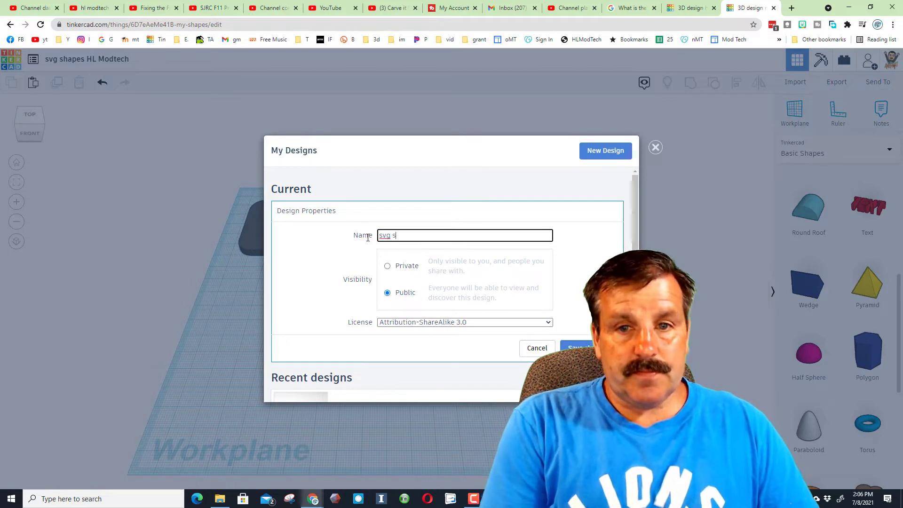
{"action": "type", "text": "hapes HL "}
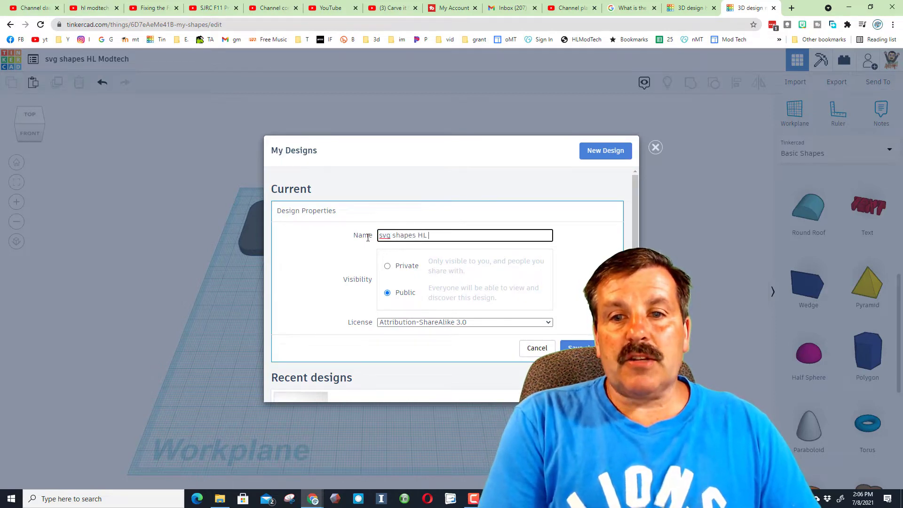
{"action": "type", "text": "Modtech"}
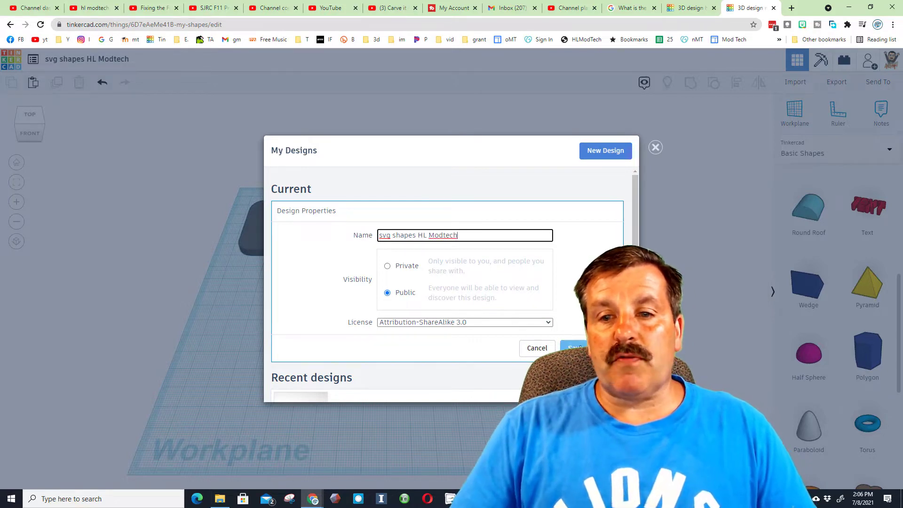
{"action": "key", "text": "Return"}
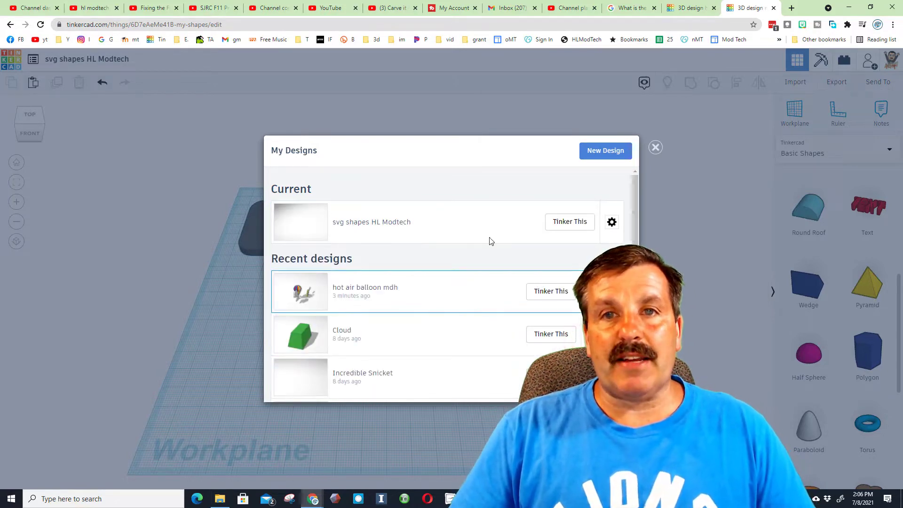
{"action": "left_click", "coordinate": [654, 148]}
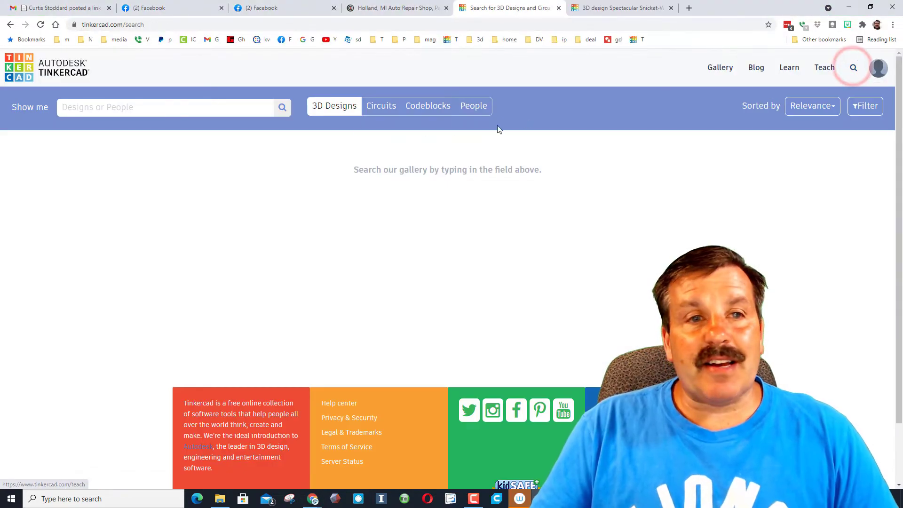
Search the public gallery for 'Svg s' and open the svg shapes HL Modtech design
{"action": "left_click", "coordinate": [198, 108]}
{"action": "type", "text": "Svg"}
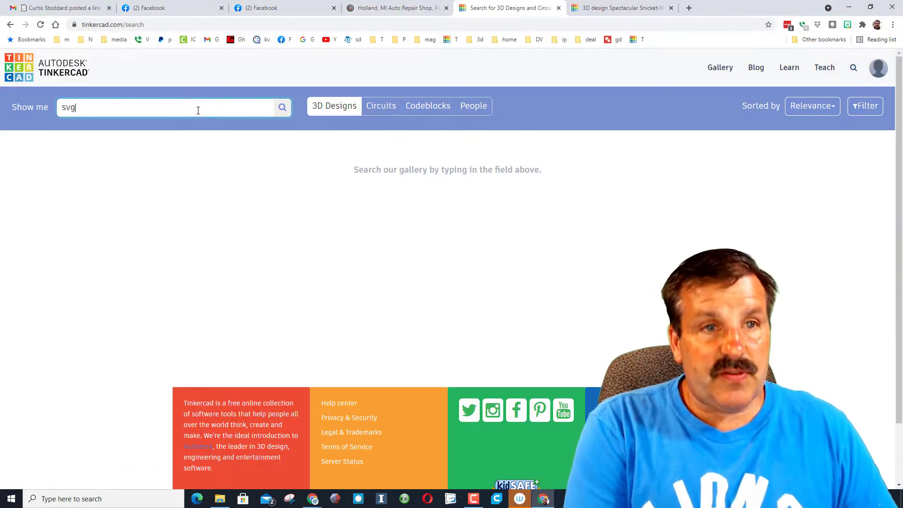
{"action": "type", "text": " shapes HL Modtech"}
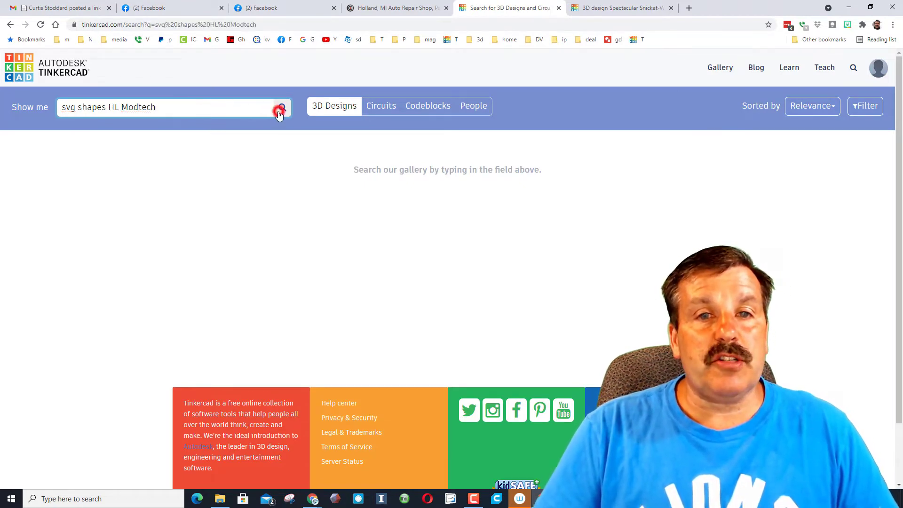
{"action": "left_click", "coordinate": [280, 110]}
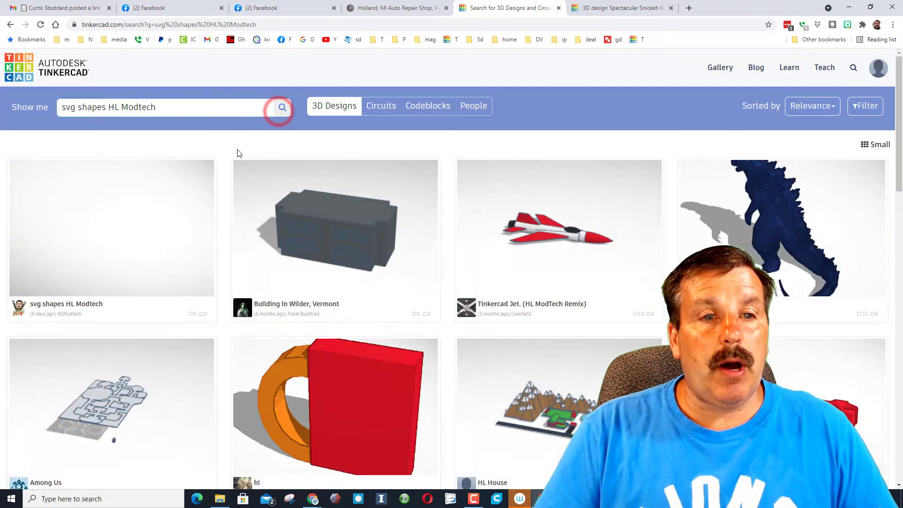
{"action": "left_click", "coordinate": [115, 247]}
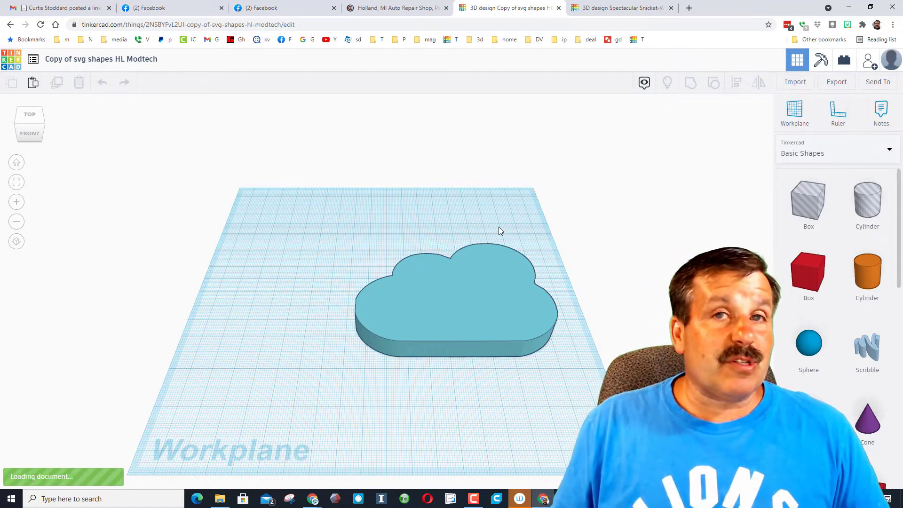
Undo to restore the grey Egg shape, then bend its left edge into a curve
{"action": "left_click", "coordinate": [102, 82]}
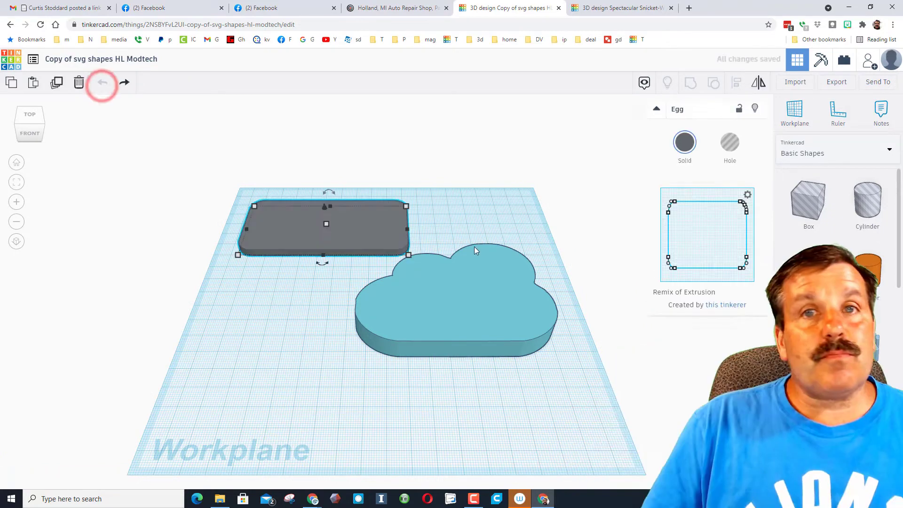
{"action": "left_click", "coordinate": [668, 256]}
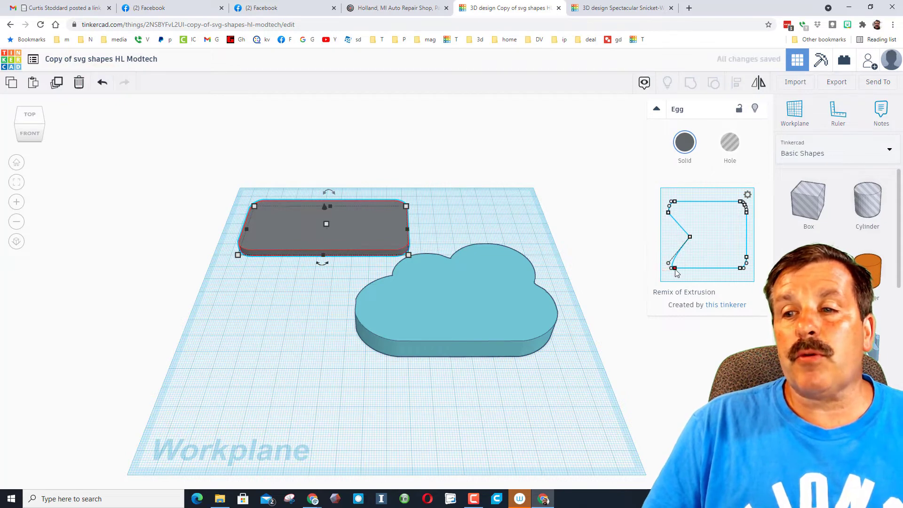
{"action": "left_click_drag", "start_coordinate": [685, 240], "coordinate": [676, 281]}
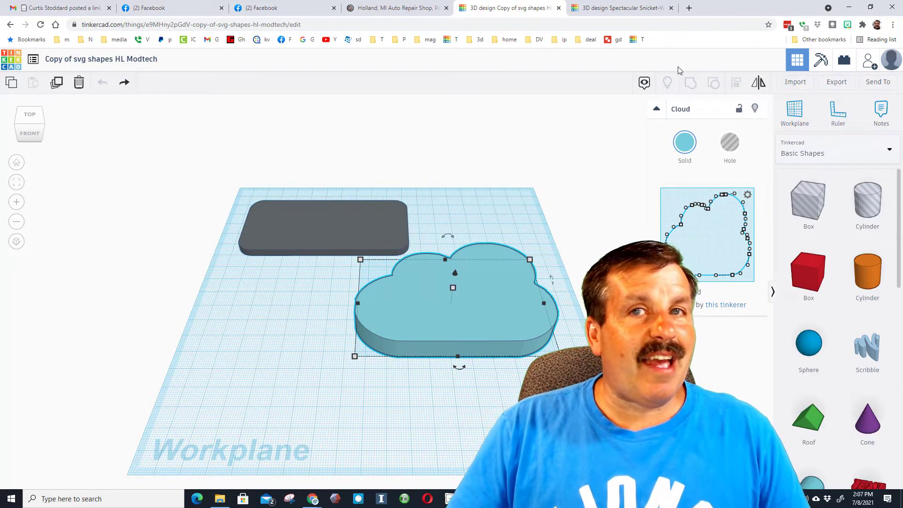
Place a red box in the Snicket-Wluff design, then copy the cloud from the other design
{"action": "left_click", "coordinate": [611, 11]}
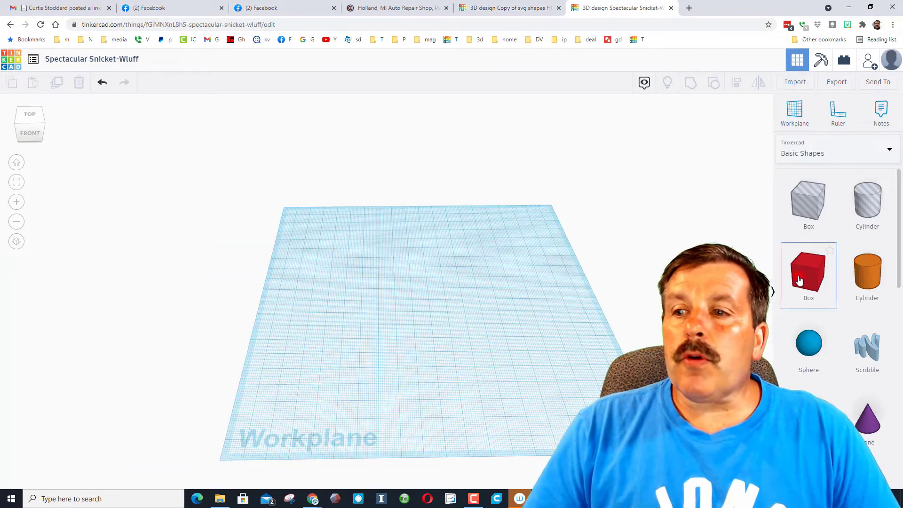
{"action": "left_click_drag", "start_coordinate": [807, 272], "coordinate": [451, 286]}
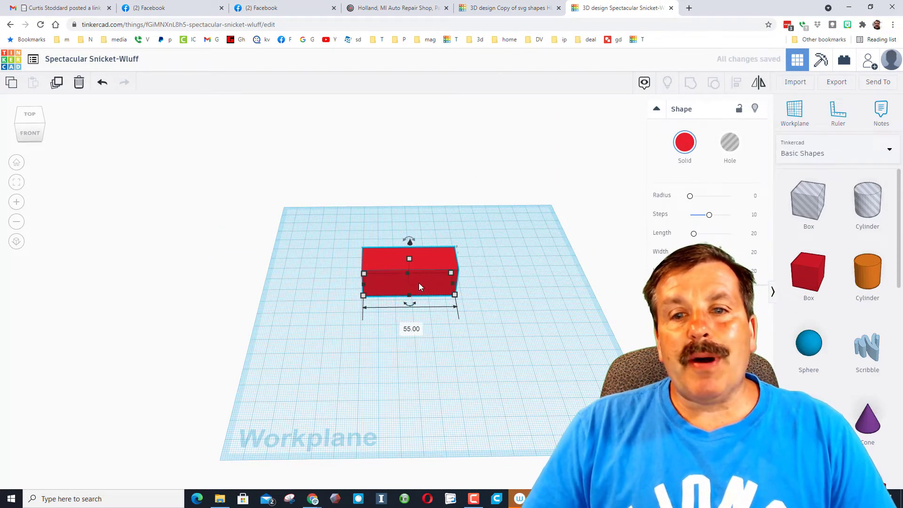
{"action": "left_click", "coordinate": [502, 9]}
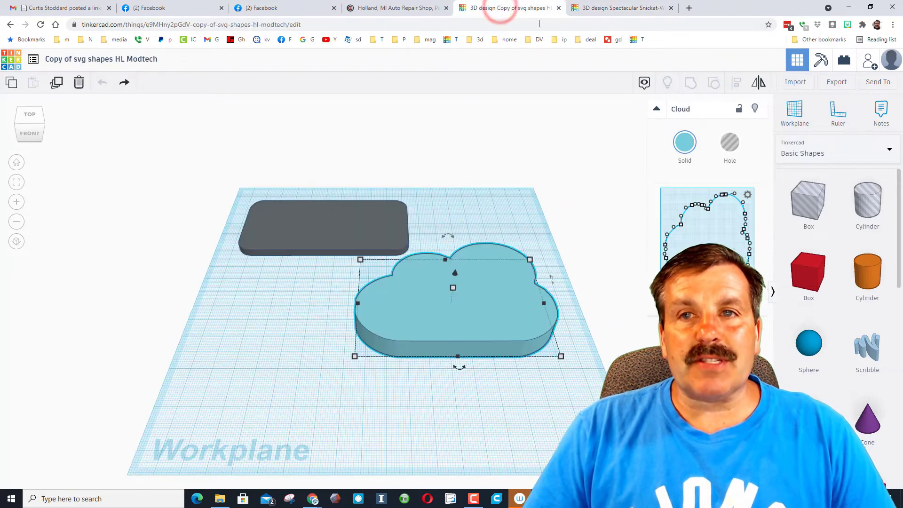
{"action": "left_click", "coordinate": [612, 6]}
{"action": "left_click", "coordinate": [513, 8]}
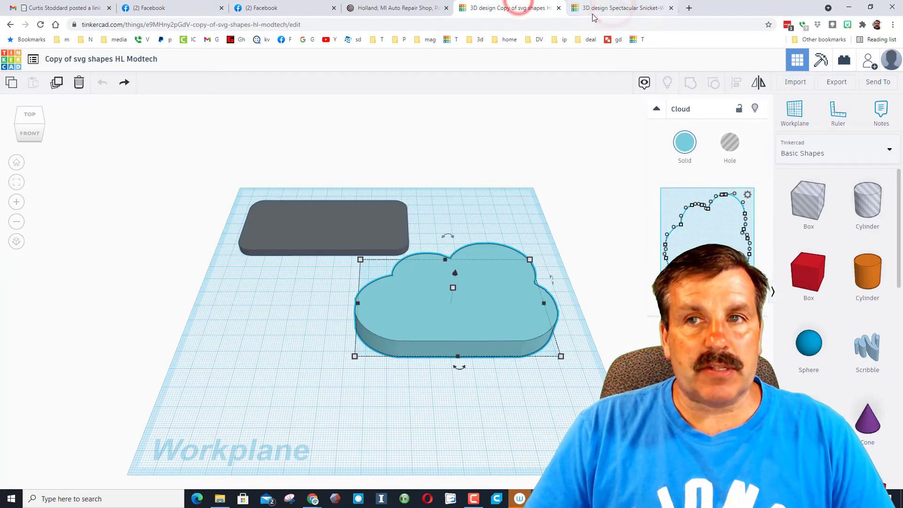
{"action": "left_click", "coordinate": [455, 322]}
{"action": "key", "text": "ctrl+c"}
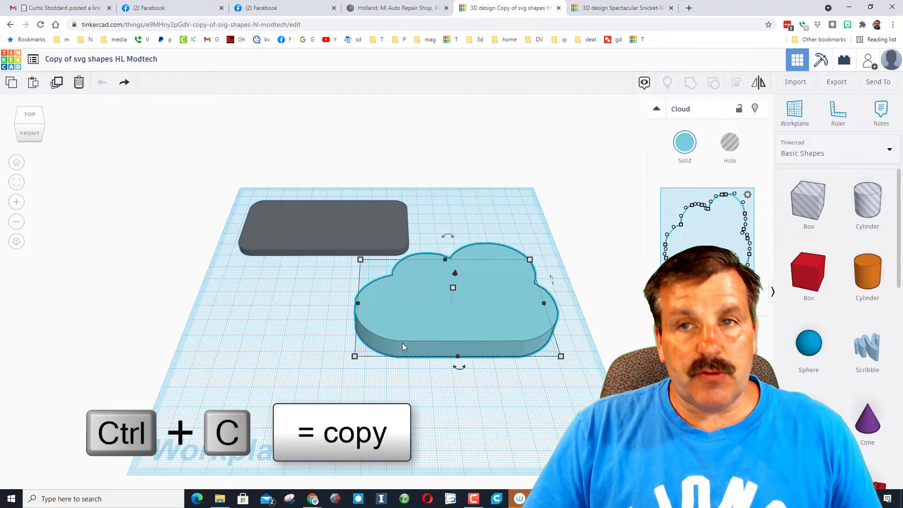
Paste the cloud beside the red box, rotate it 90° upright and lift it off the workplane
{"action": "left_click", "coordinate": [581, 8]}
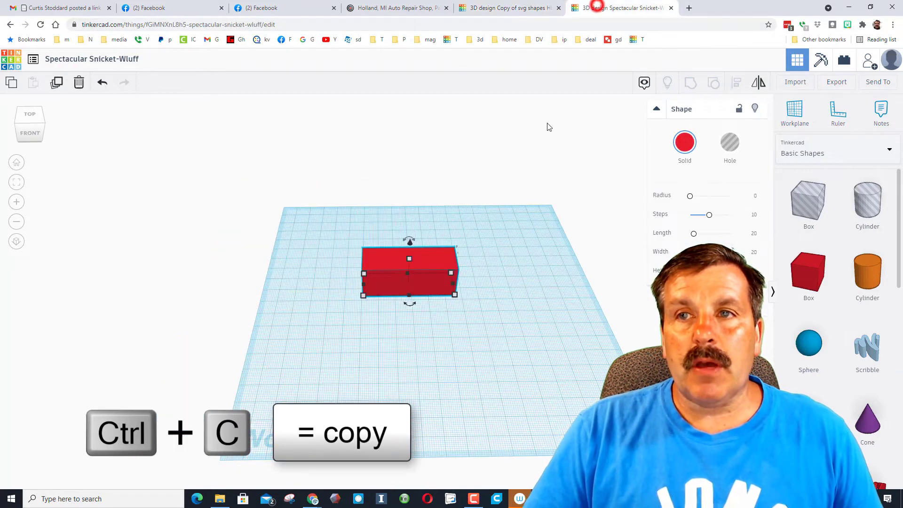
{"action": "left_click", "coordinate": [465, 365]}
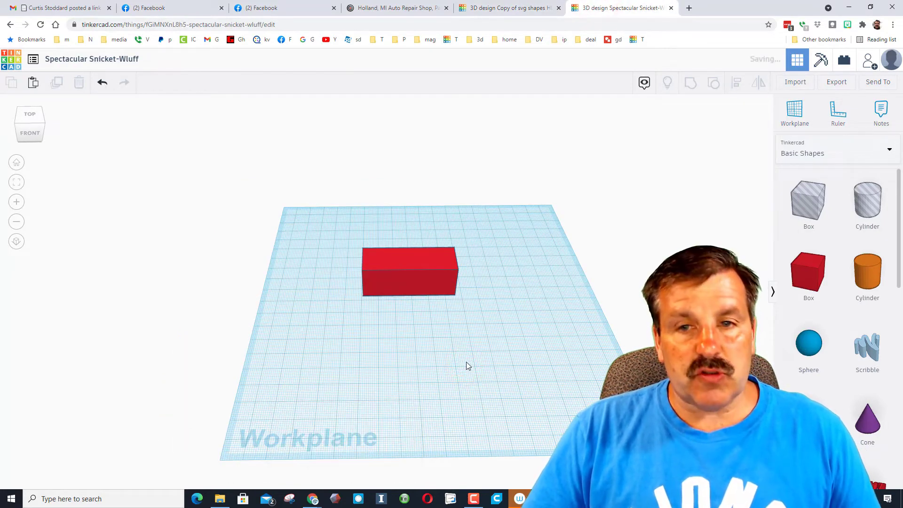
{"action": "key", "text": "ctrl+v"}
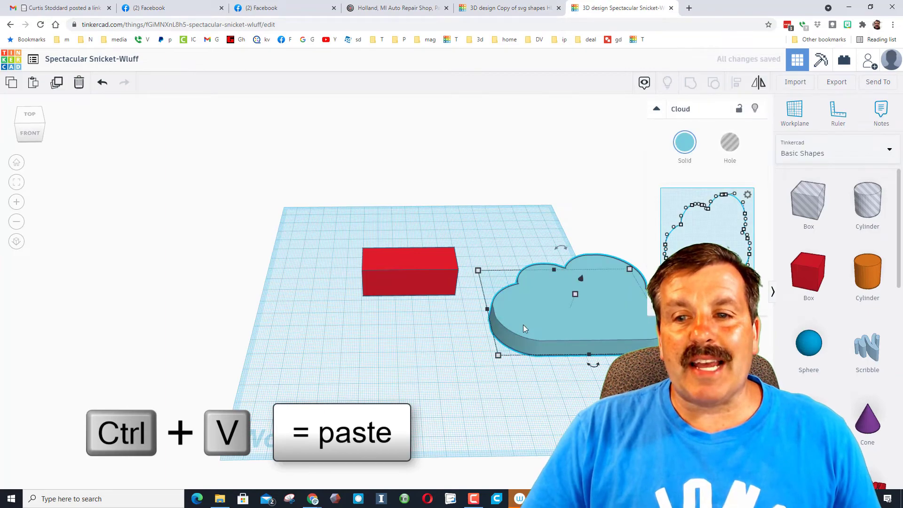
{"action": "right_click_drag", "start_coordinate": [544, 323], "coordinate": [357, 326]}
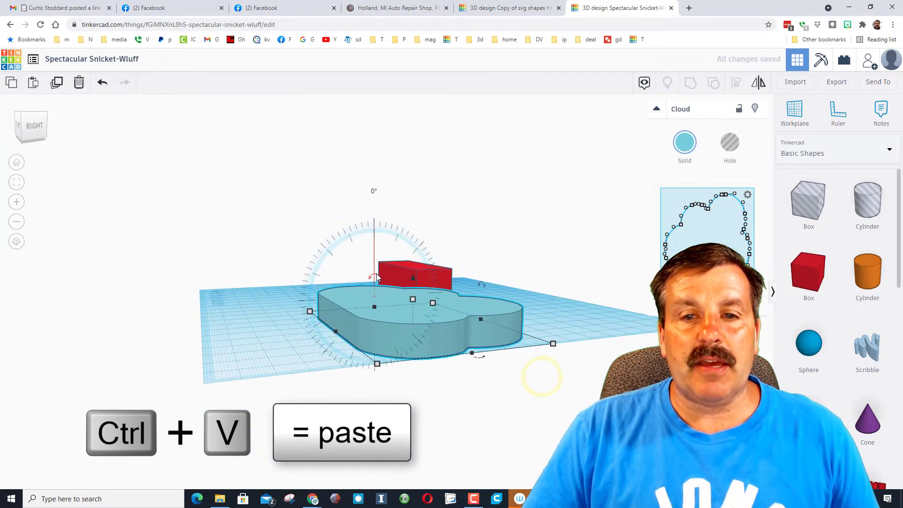
{"action": "left_click_drag", "start_coordinate": [376, 273], "coordinate": [364, 297]}
{"action": "right_click_drag", "start_coordinate": [407, 344], "coordinate": [501, 292]}
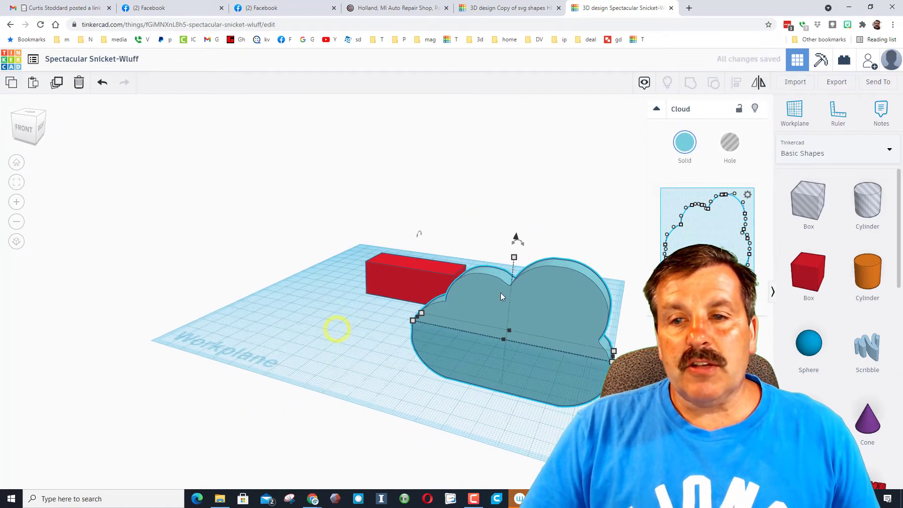
{"action": "left_click_drag", "start_coordinate": [518, 239], "coordinate": [529, 129]}
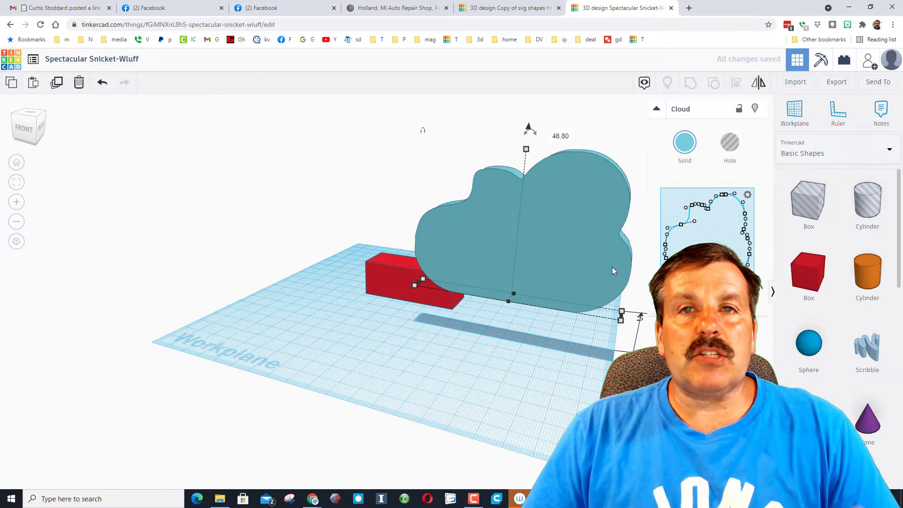
{"action": "right_click_drag", "start_coordinate": [345, 317], "coordinate": [403, 346]}
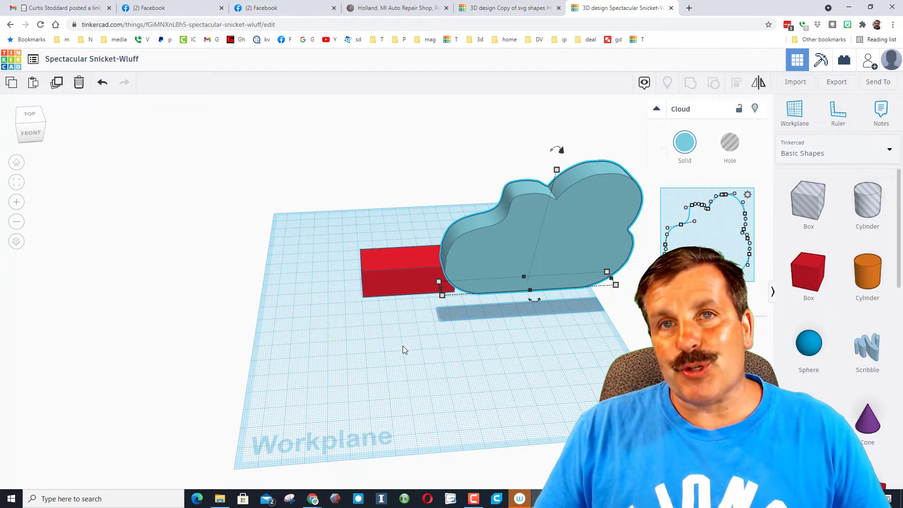
Place an Extrusion from Shape Generators > Featured in front of the red box
{"action": "left_click", "coordinate": [461, 388]}
{"action": "right_click_drag", "start_coordinate": [461, 389], "coordinate": [612, 298]}
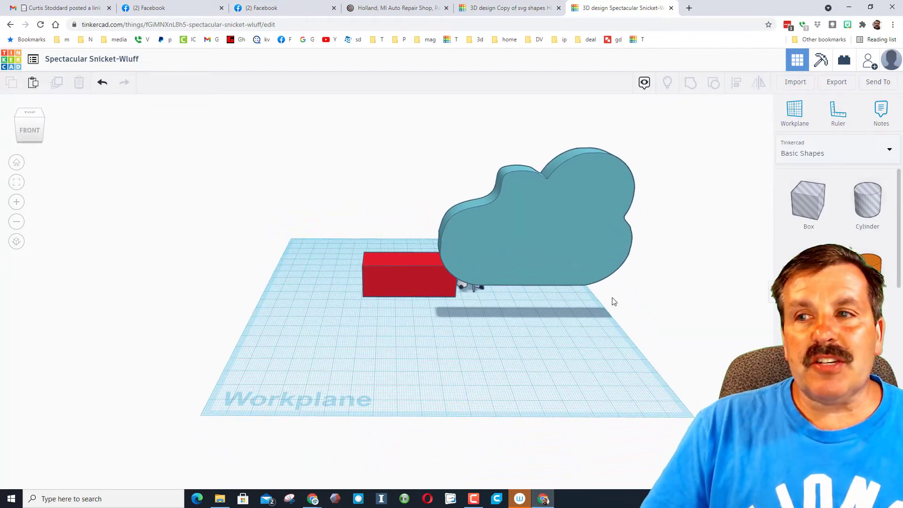
{"action": "left_click", "coordinate": [812, 159]}
{"action": "left_click", "coordinate": [805, 319]}
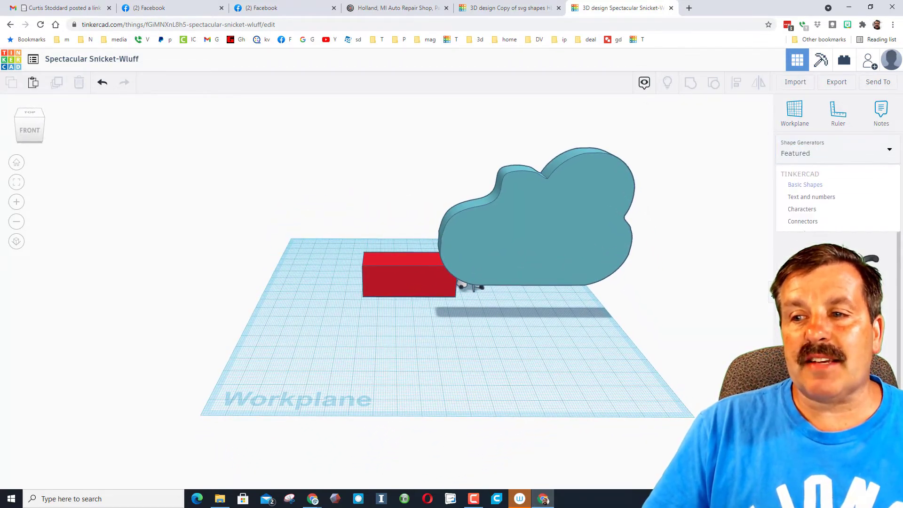
{"action": "left_click_drag", "start_coordinate": [809, 202], "coordinate": [376, 372]}
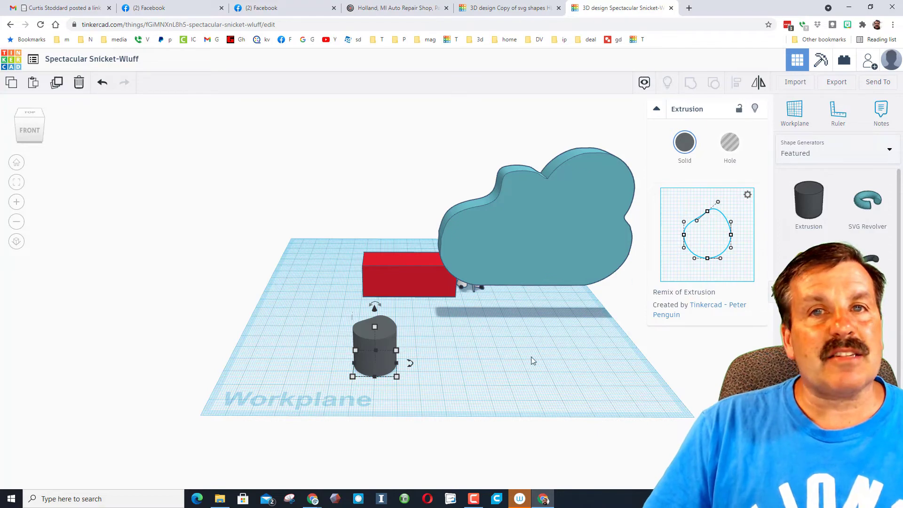
{"action": "right_click_drag", "start_coordinate": [496, 347], "coordinate": [569, 366]}
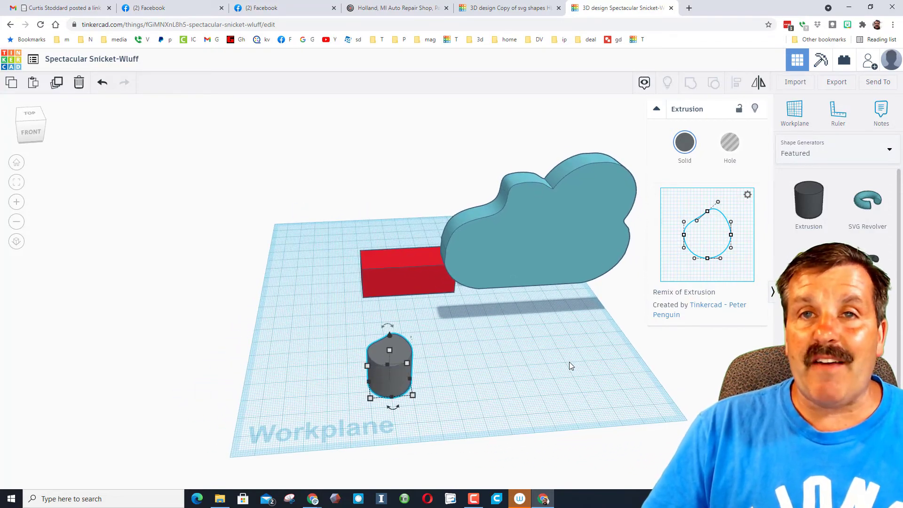